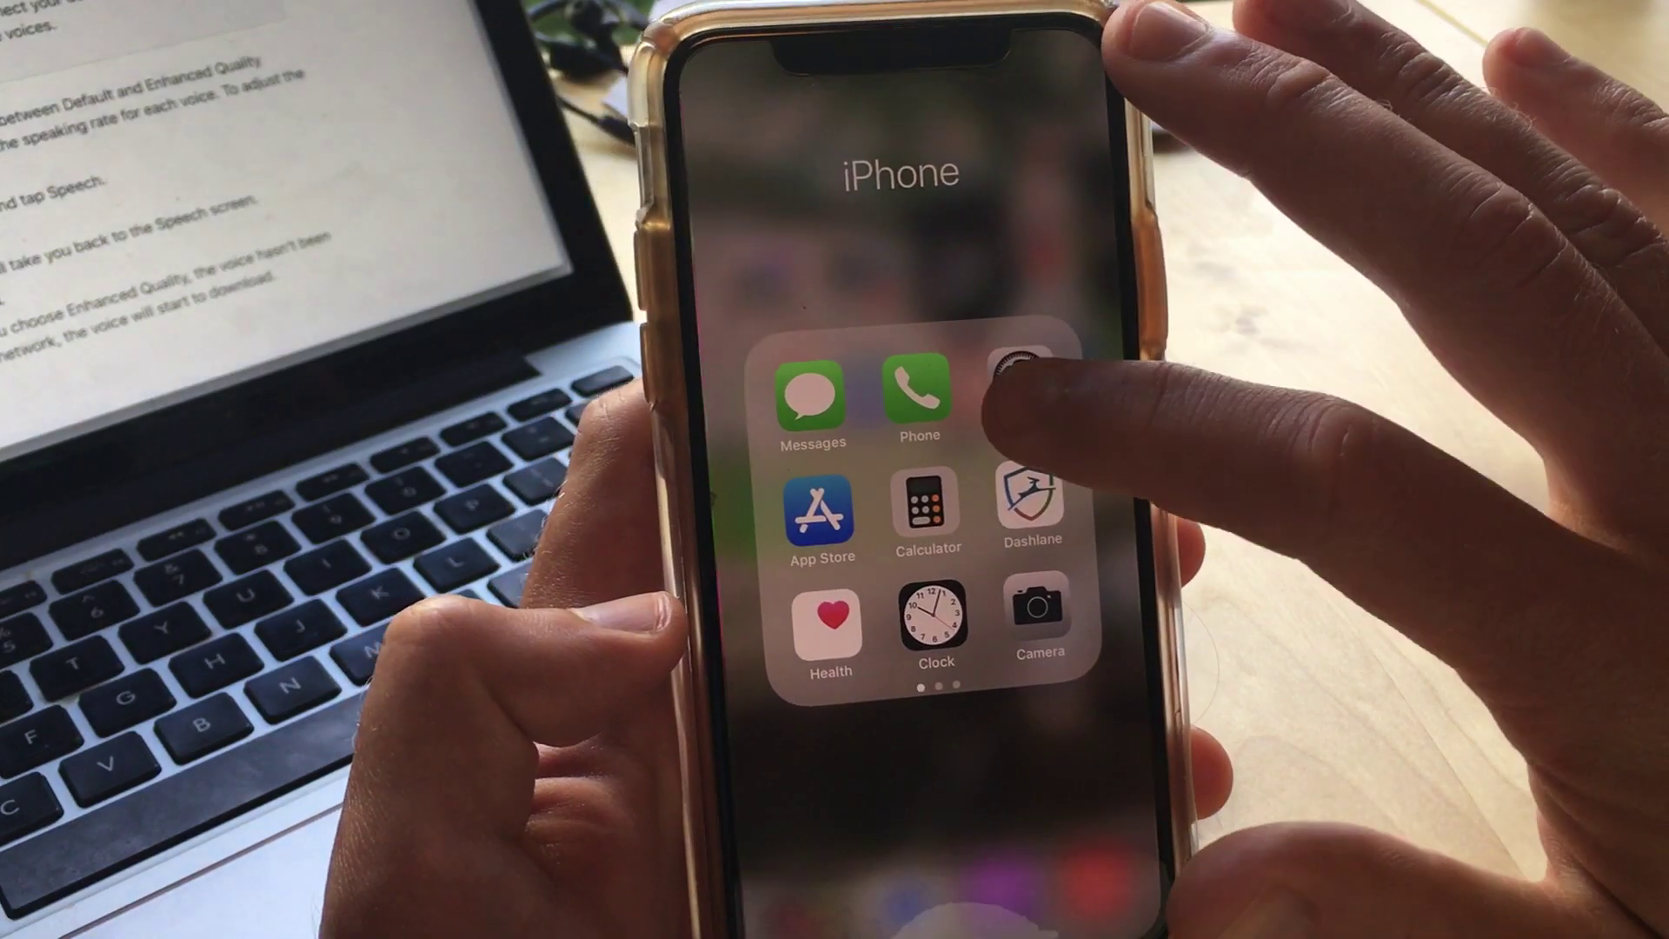
- Go to Settings > General > Accessibility > Speech
click(949, 365)
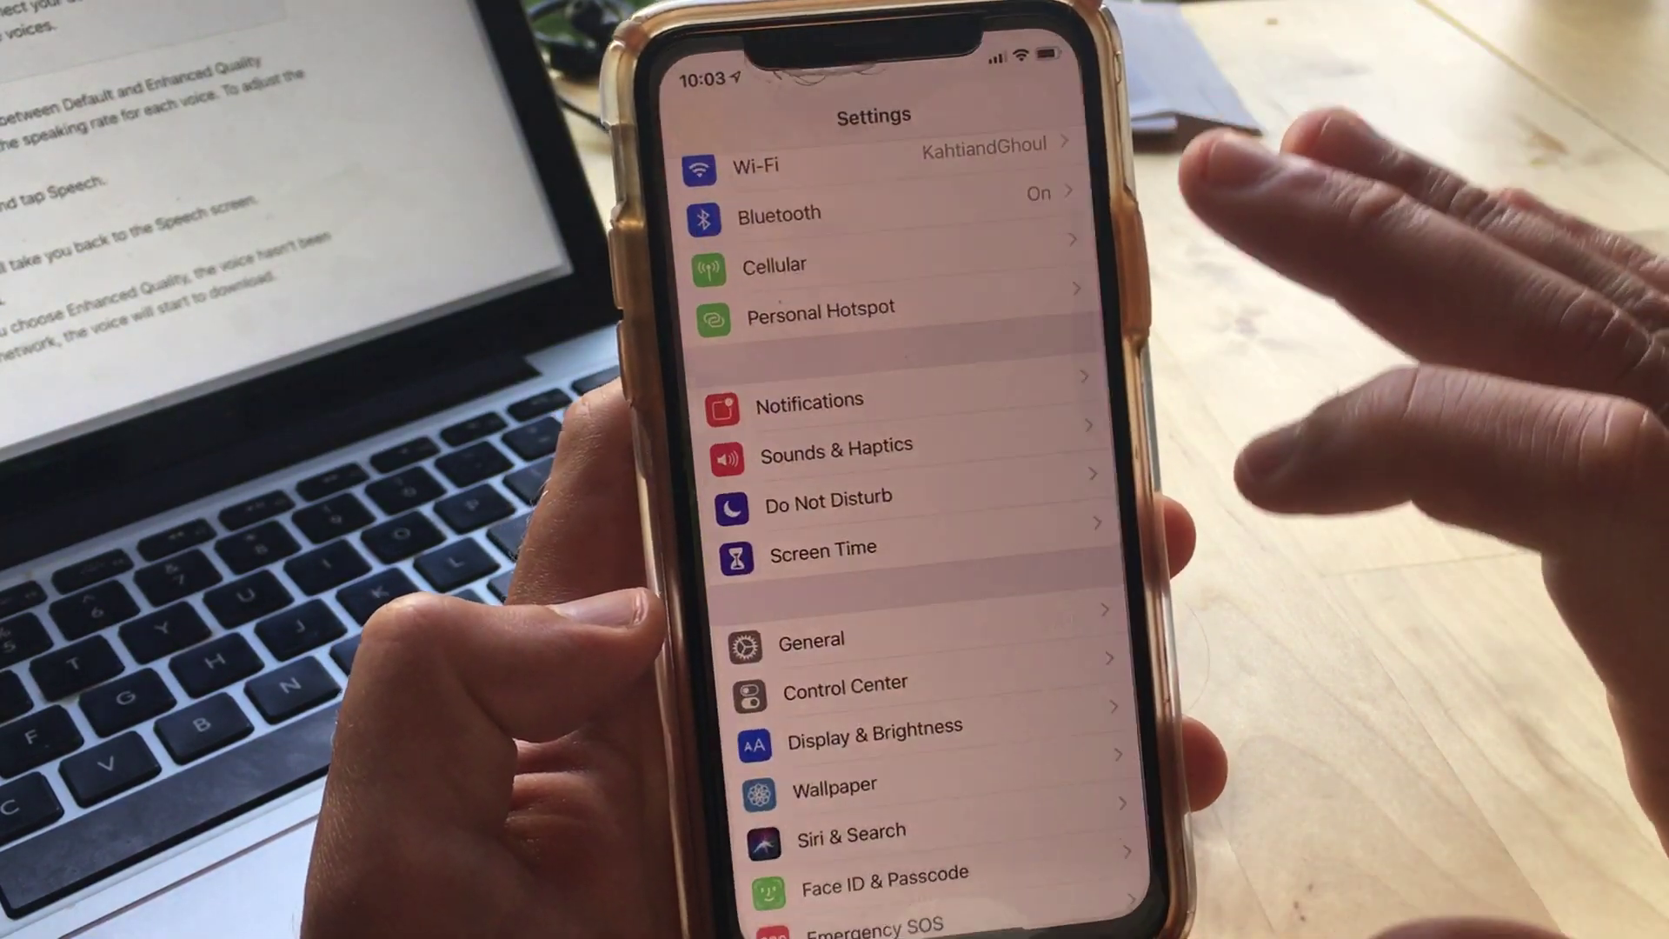
scroll(913, 587, down, 2)
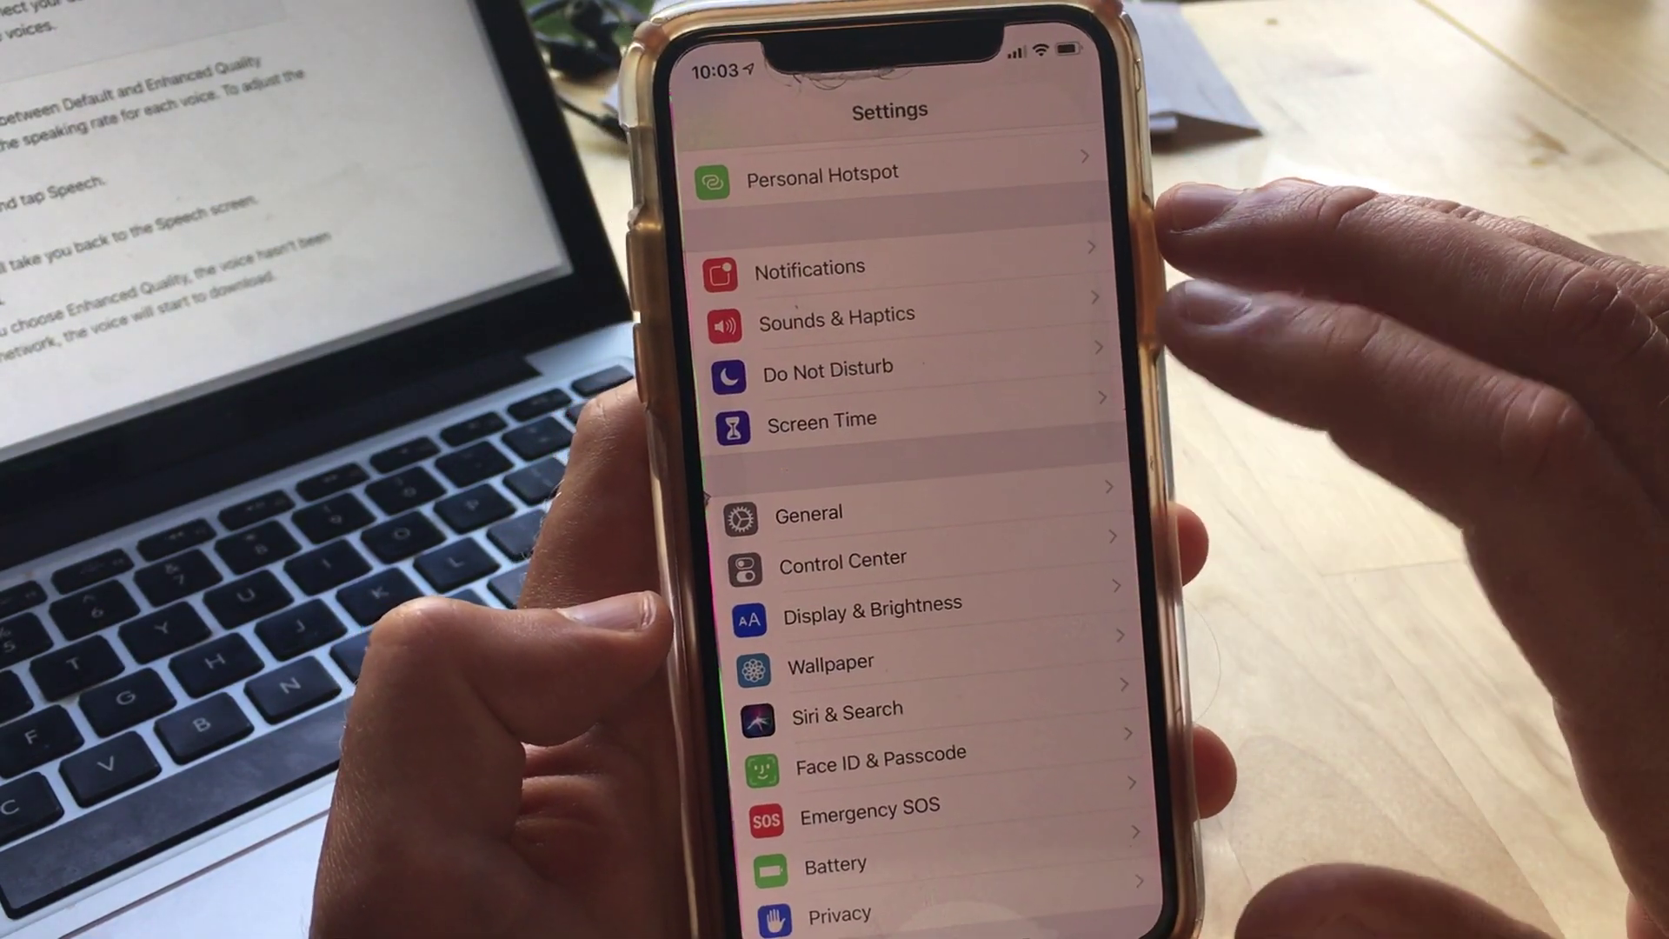
click(913, 512)
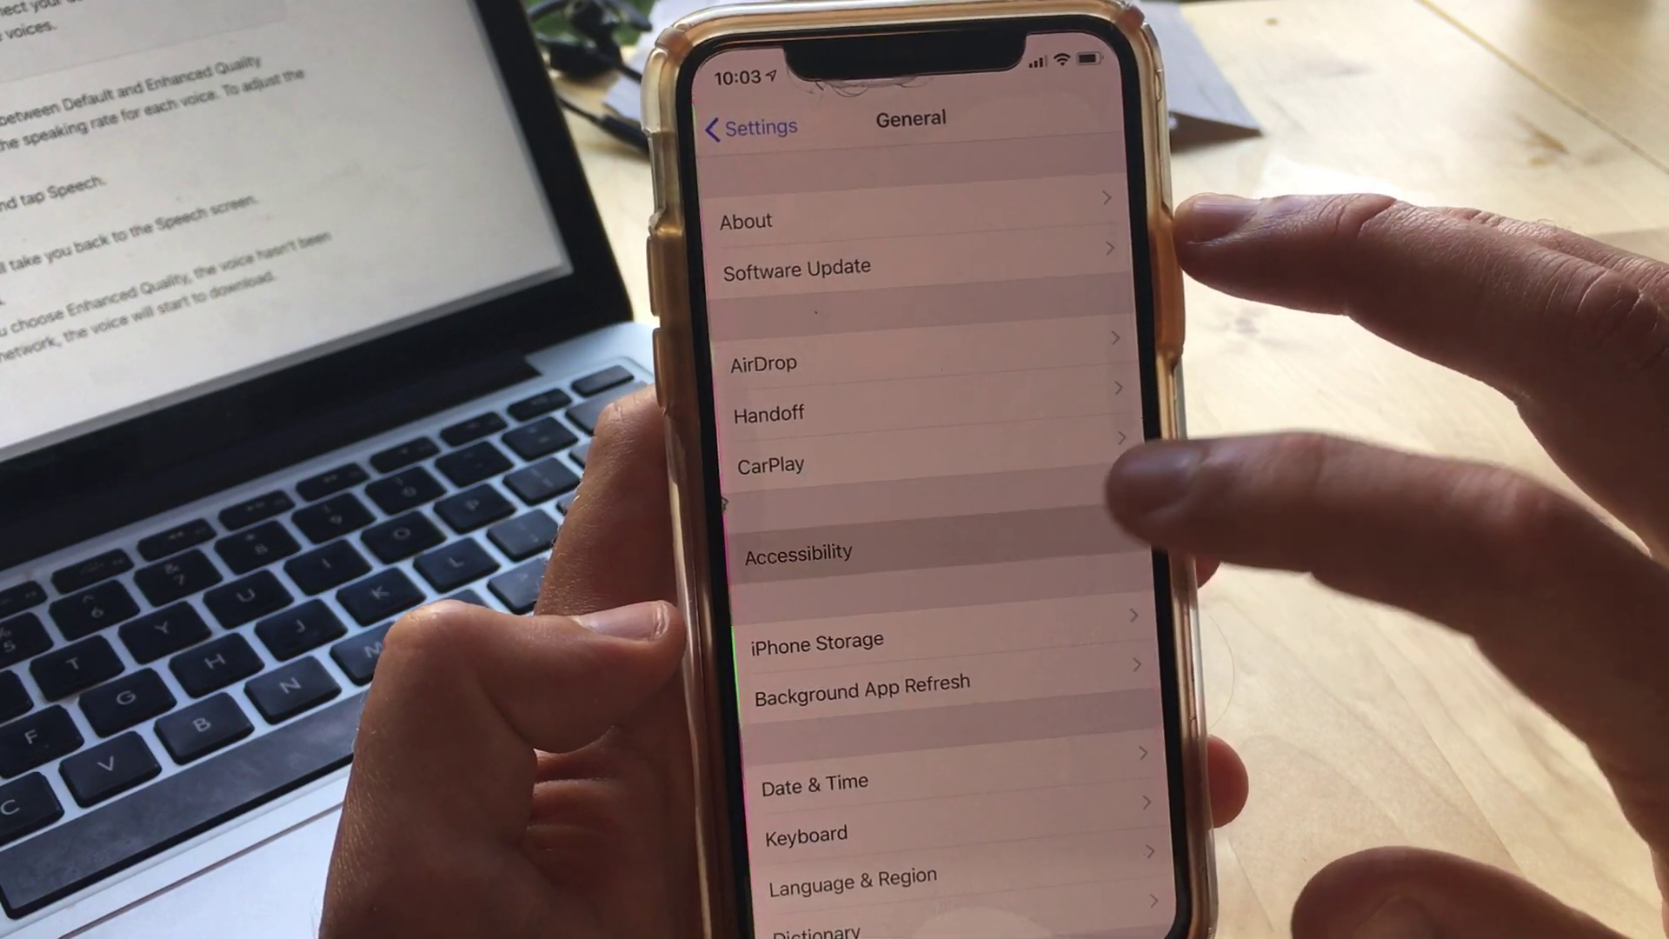
click(913, 553)
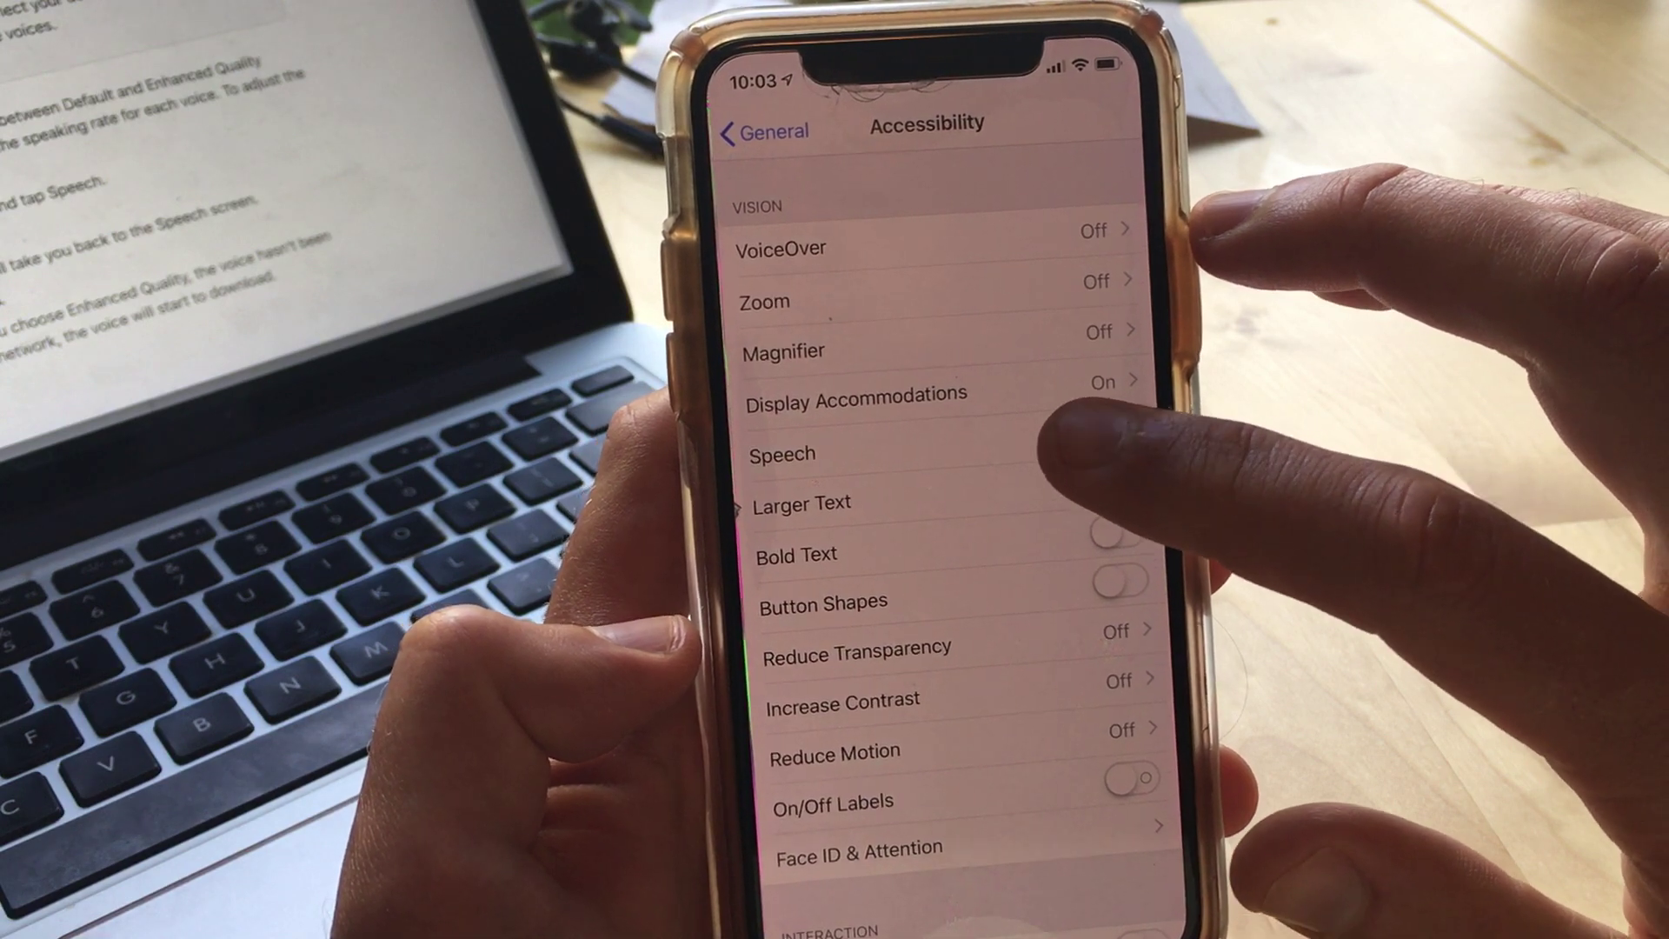
click(1069, 450)
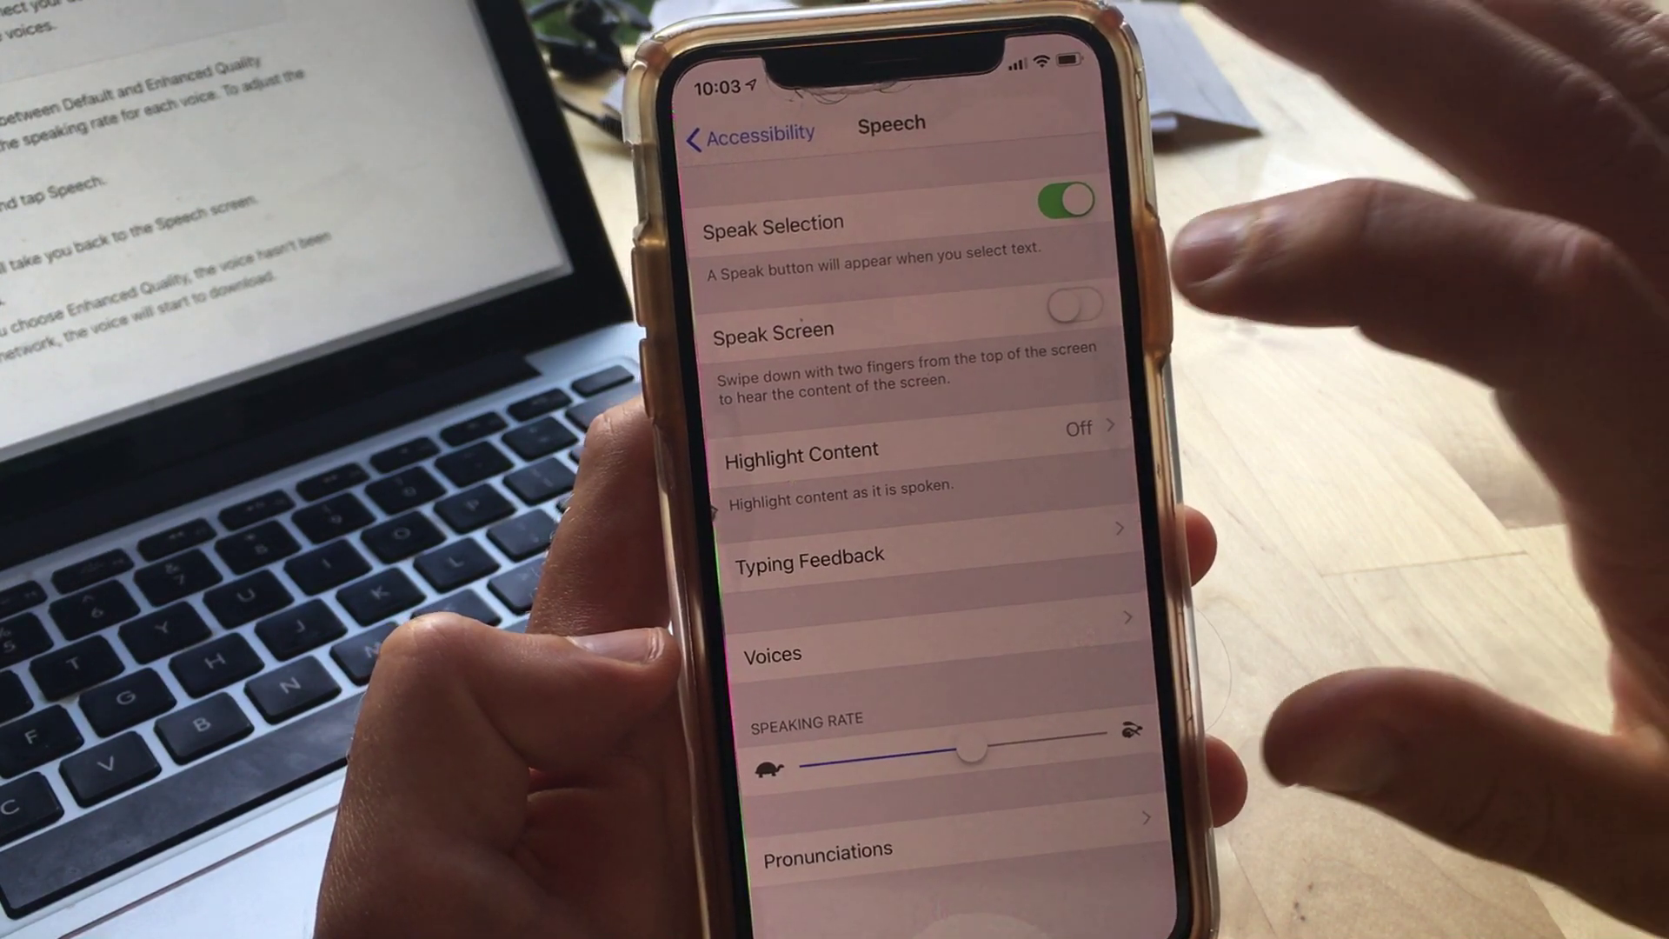
- Enable Speak Screen and view the English voices, with Alex selected
click(1062, 302)
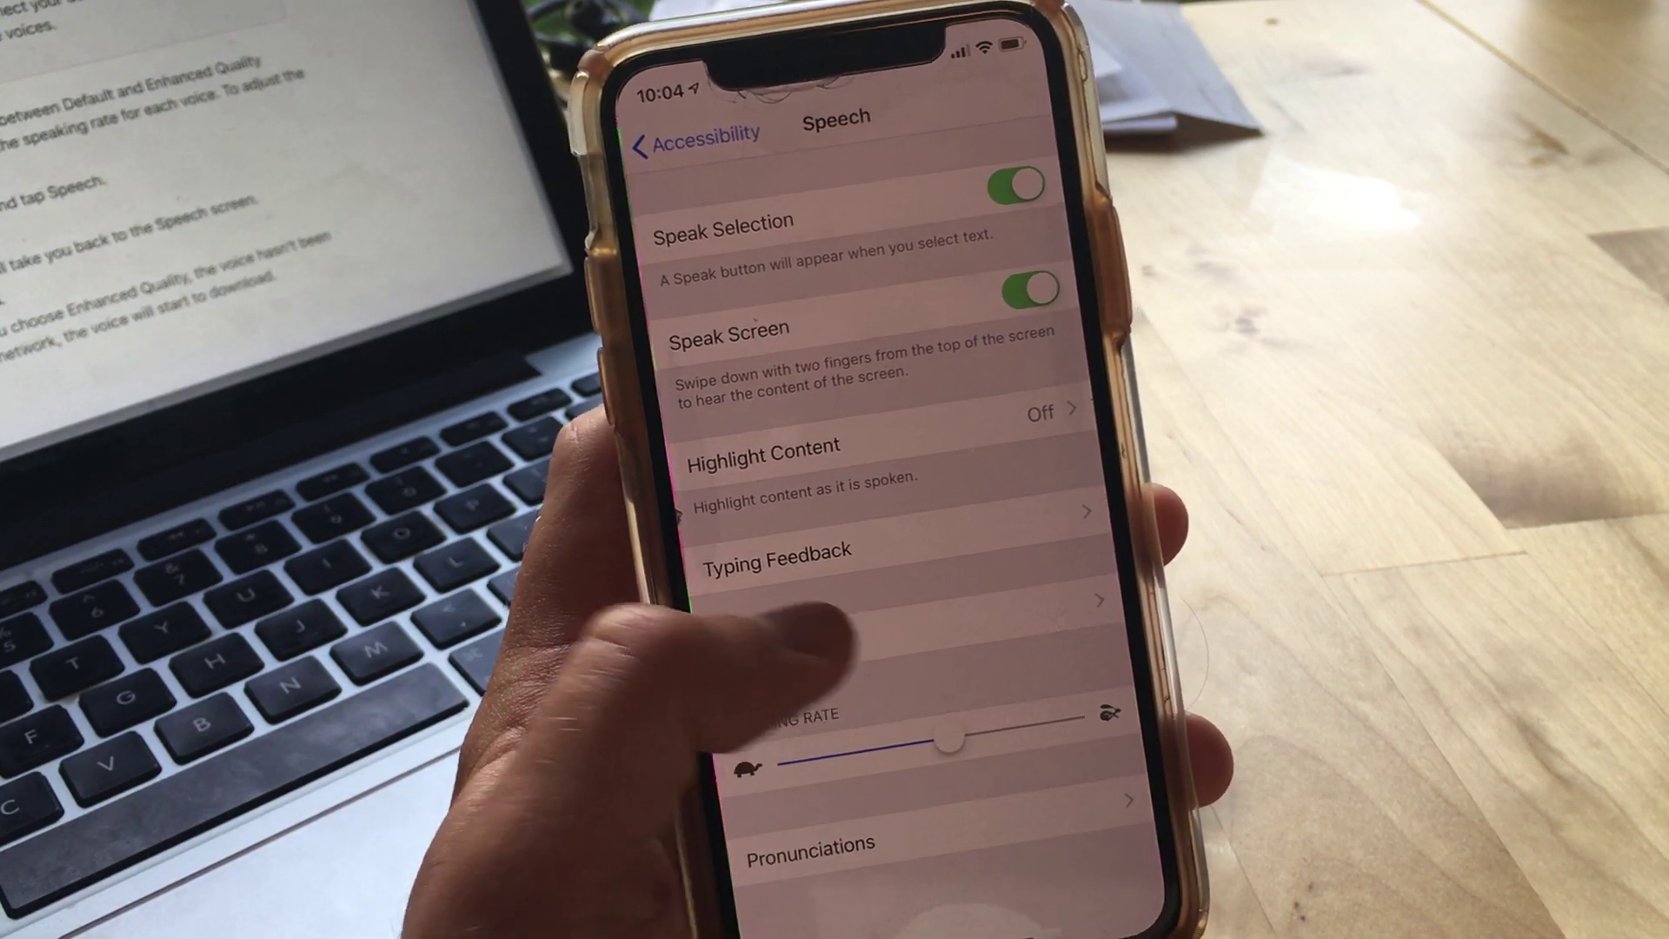
click(835, 658)
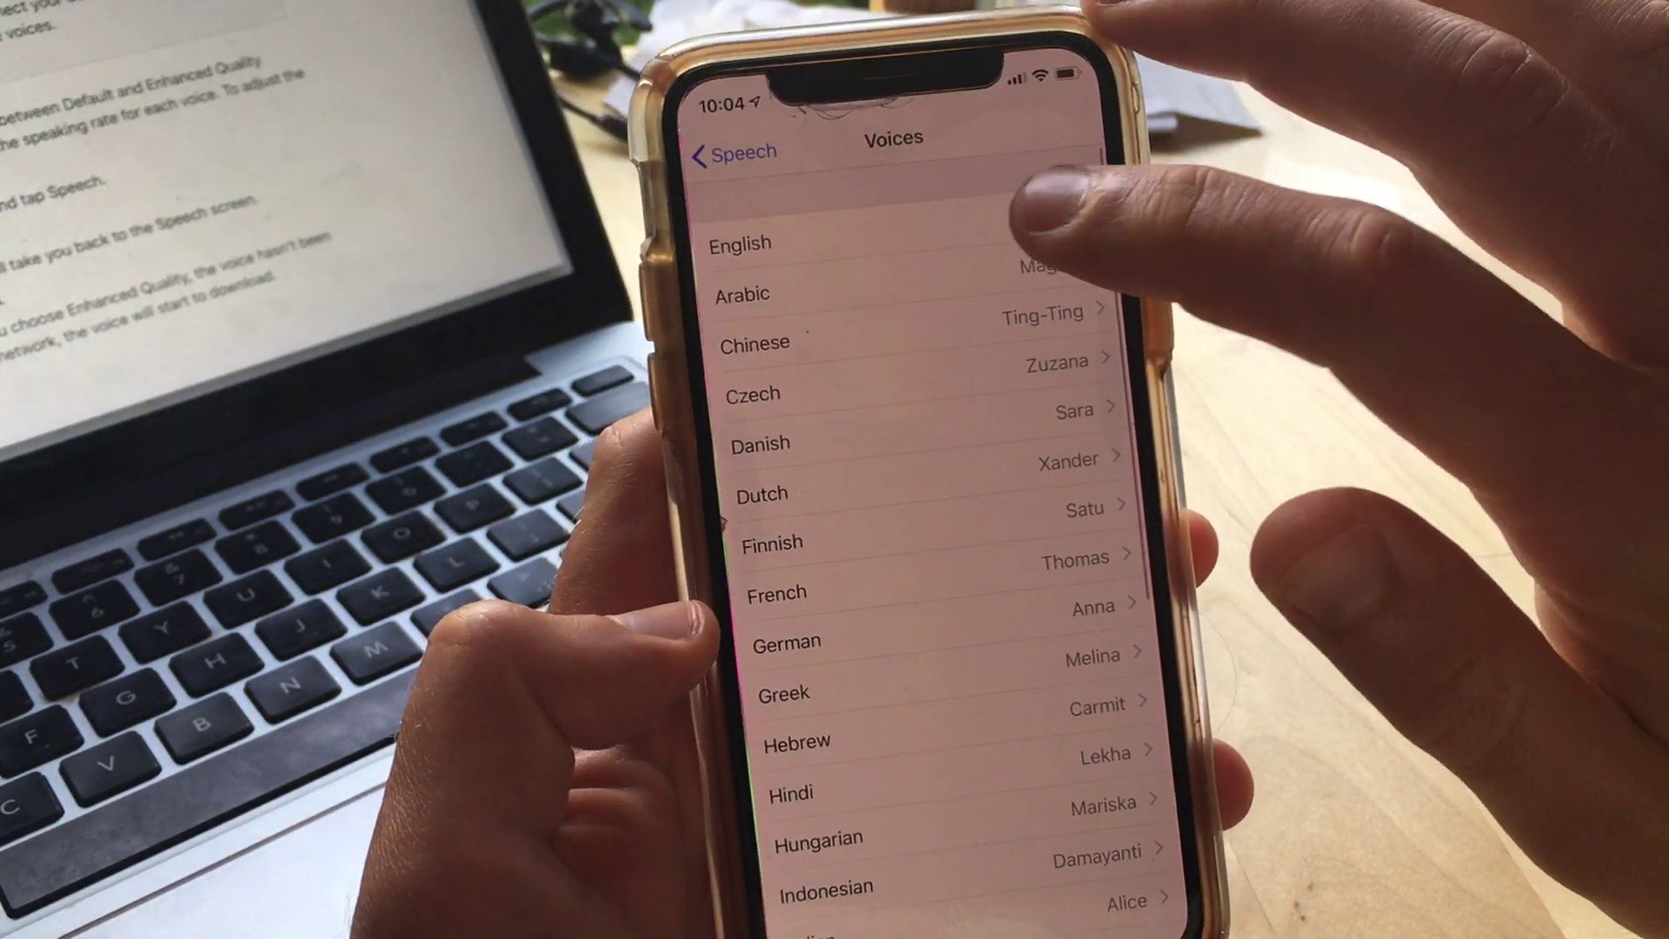
click(1030, 206)
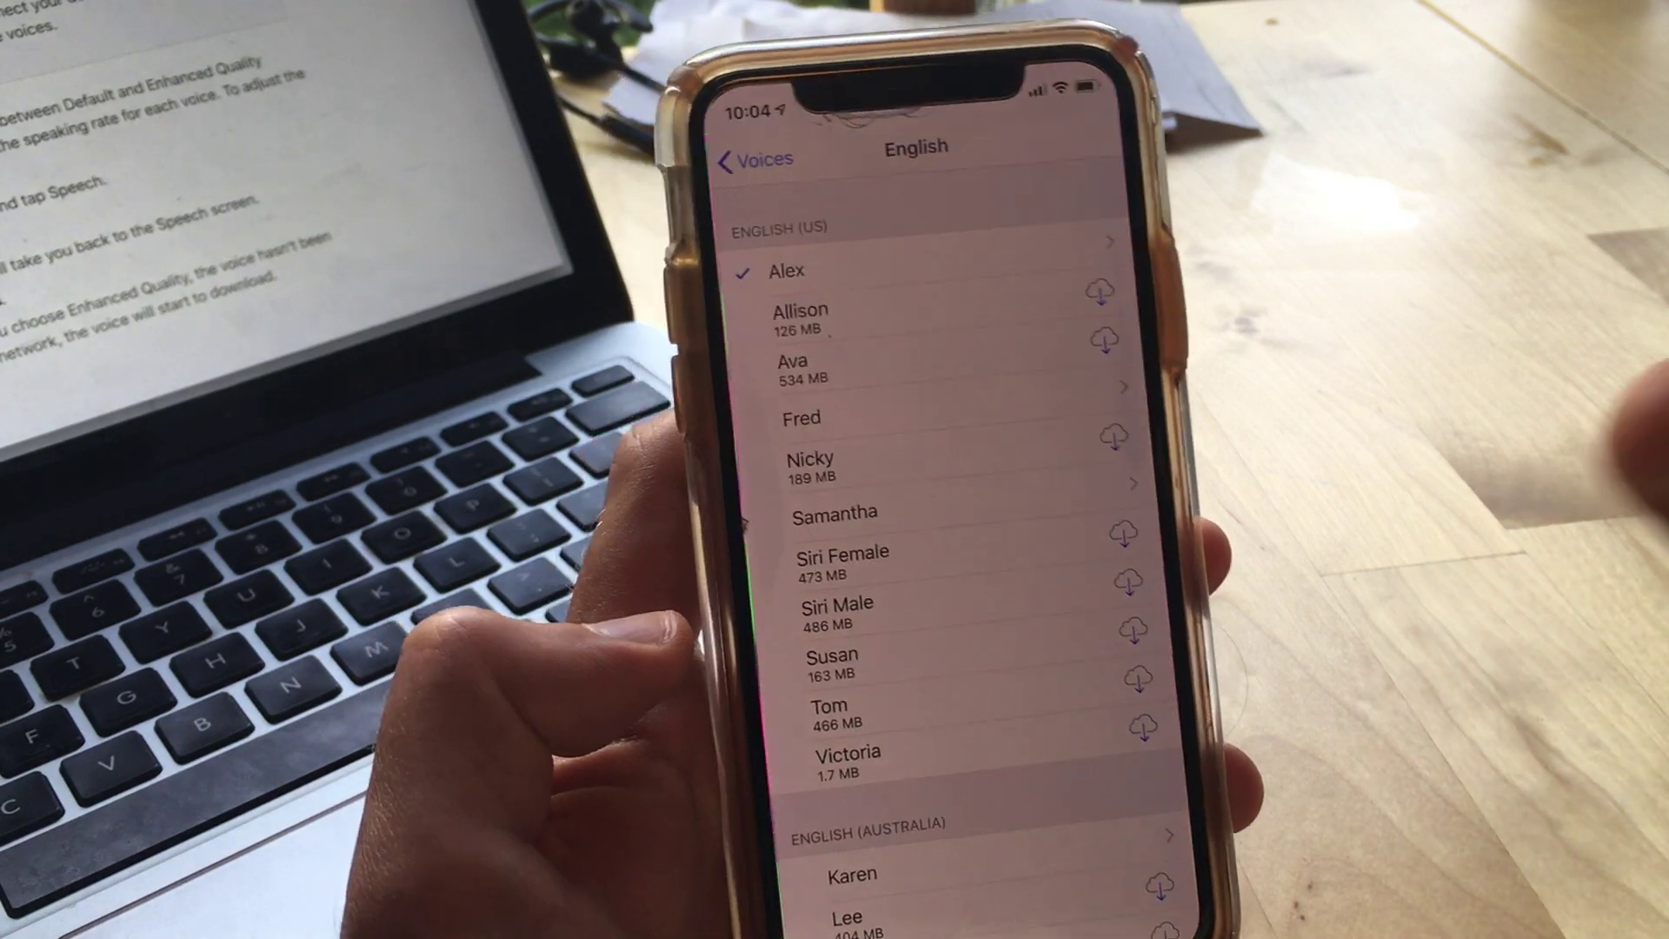
- Inspect the Alex voice details, then back out through English and Voices to Speech
click(888, 261)
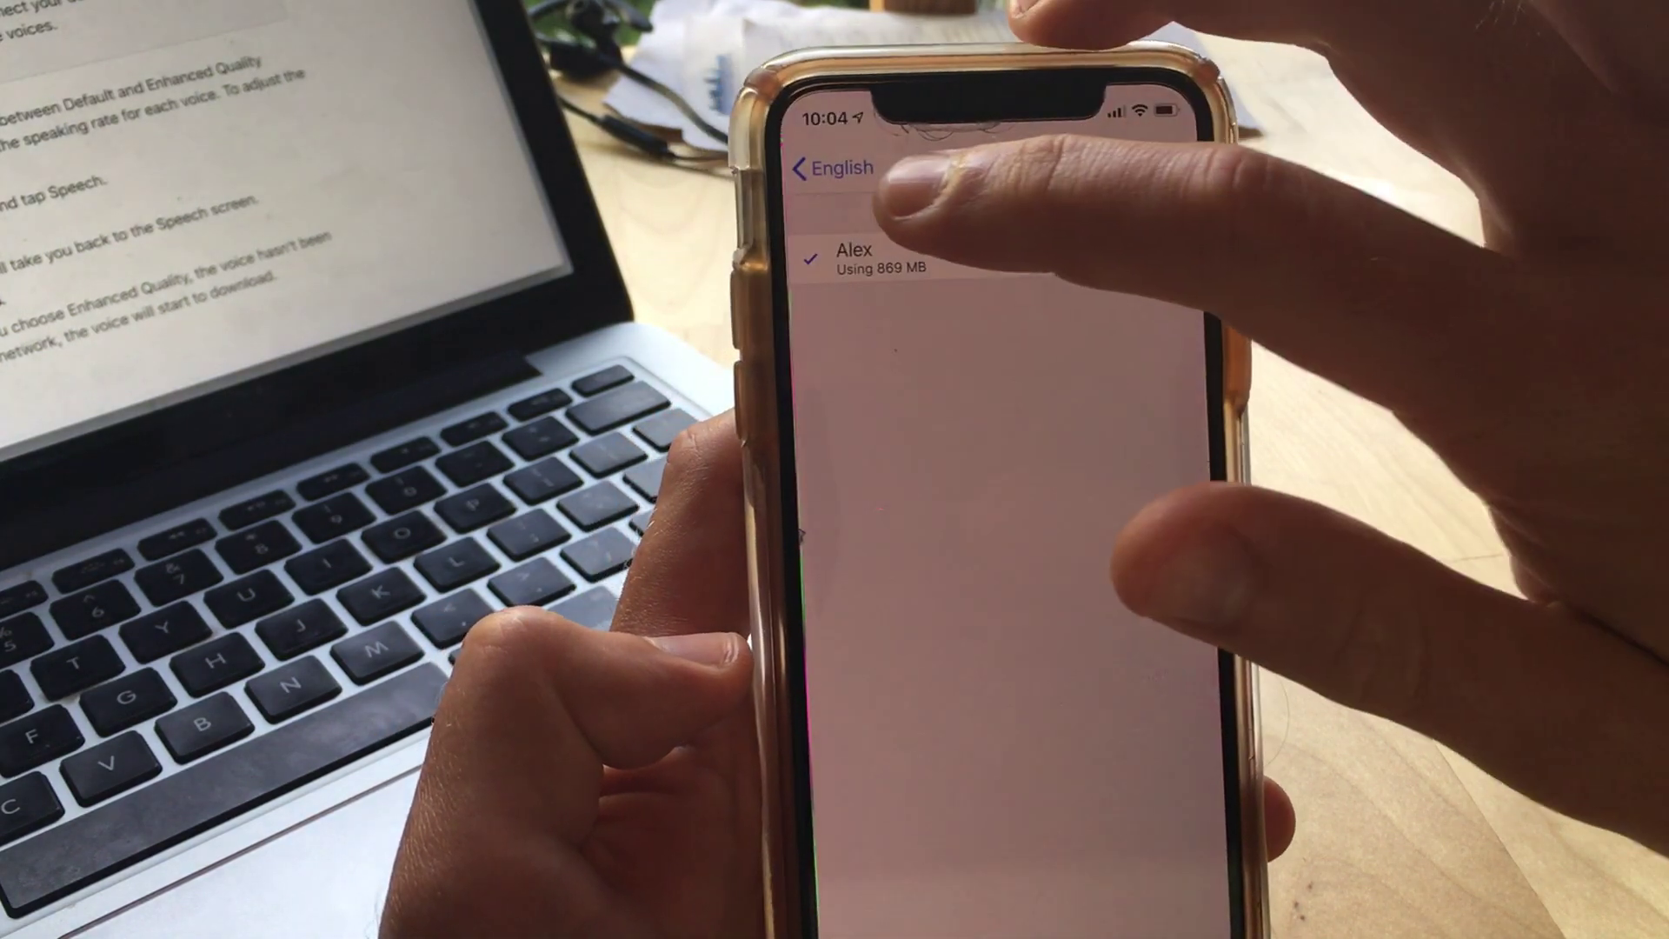
click(751, 156)
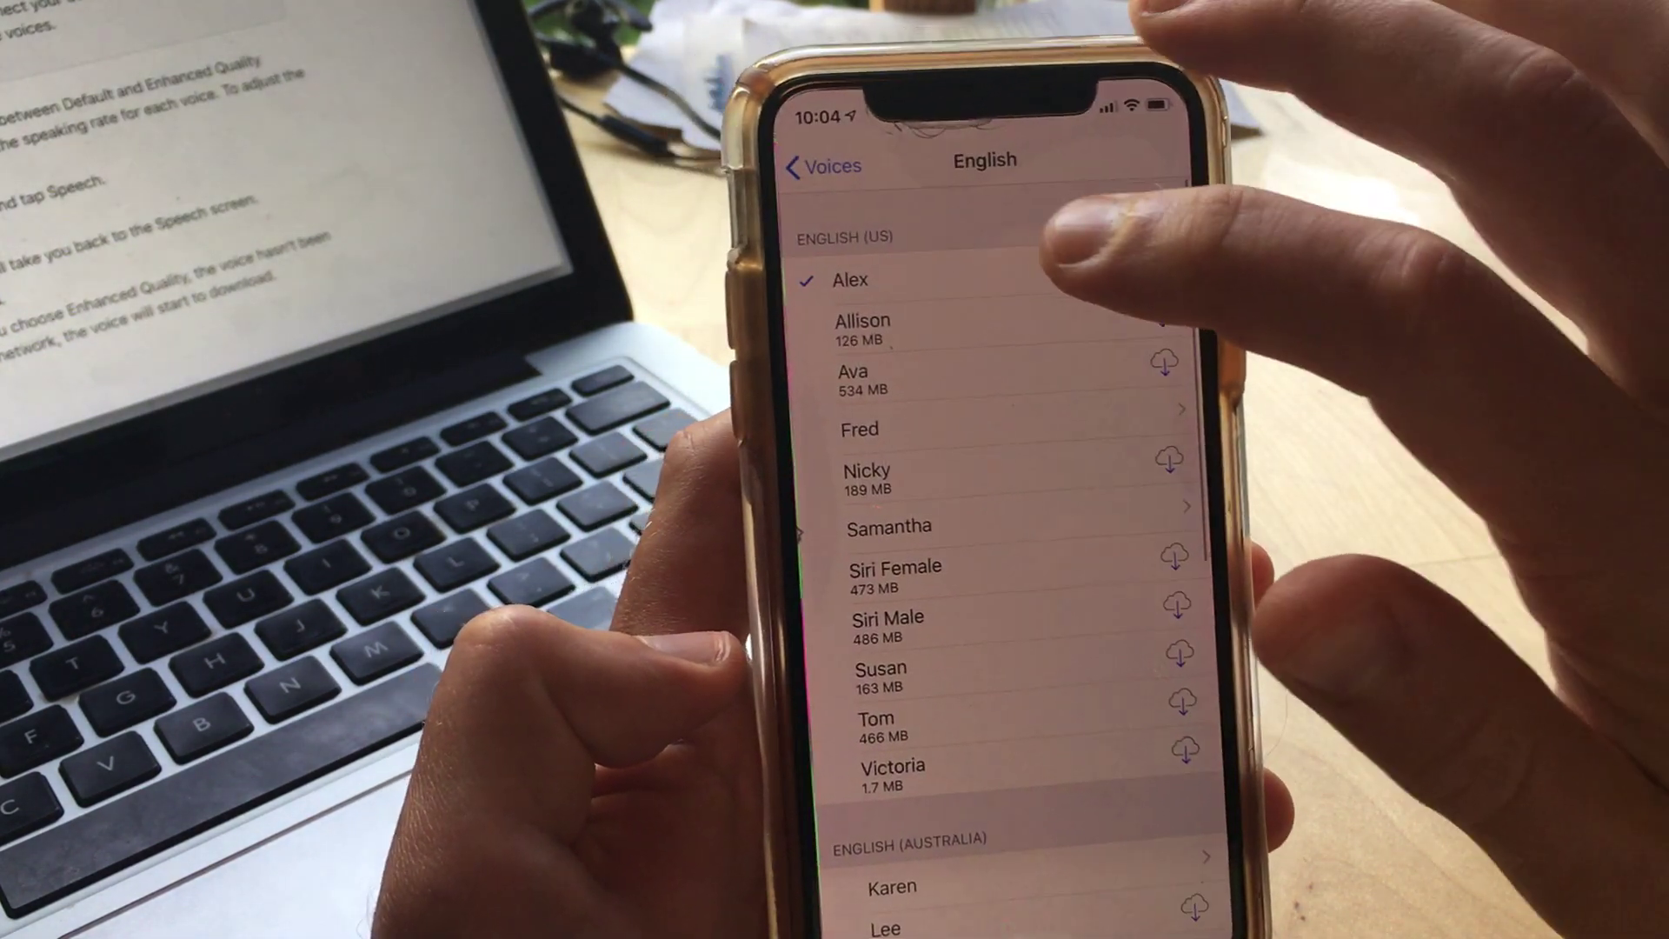
click(769, 163)
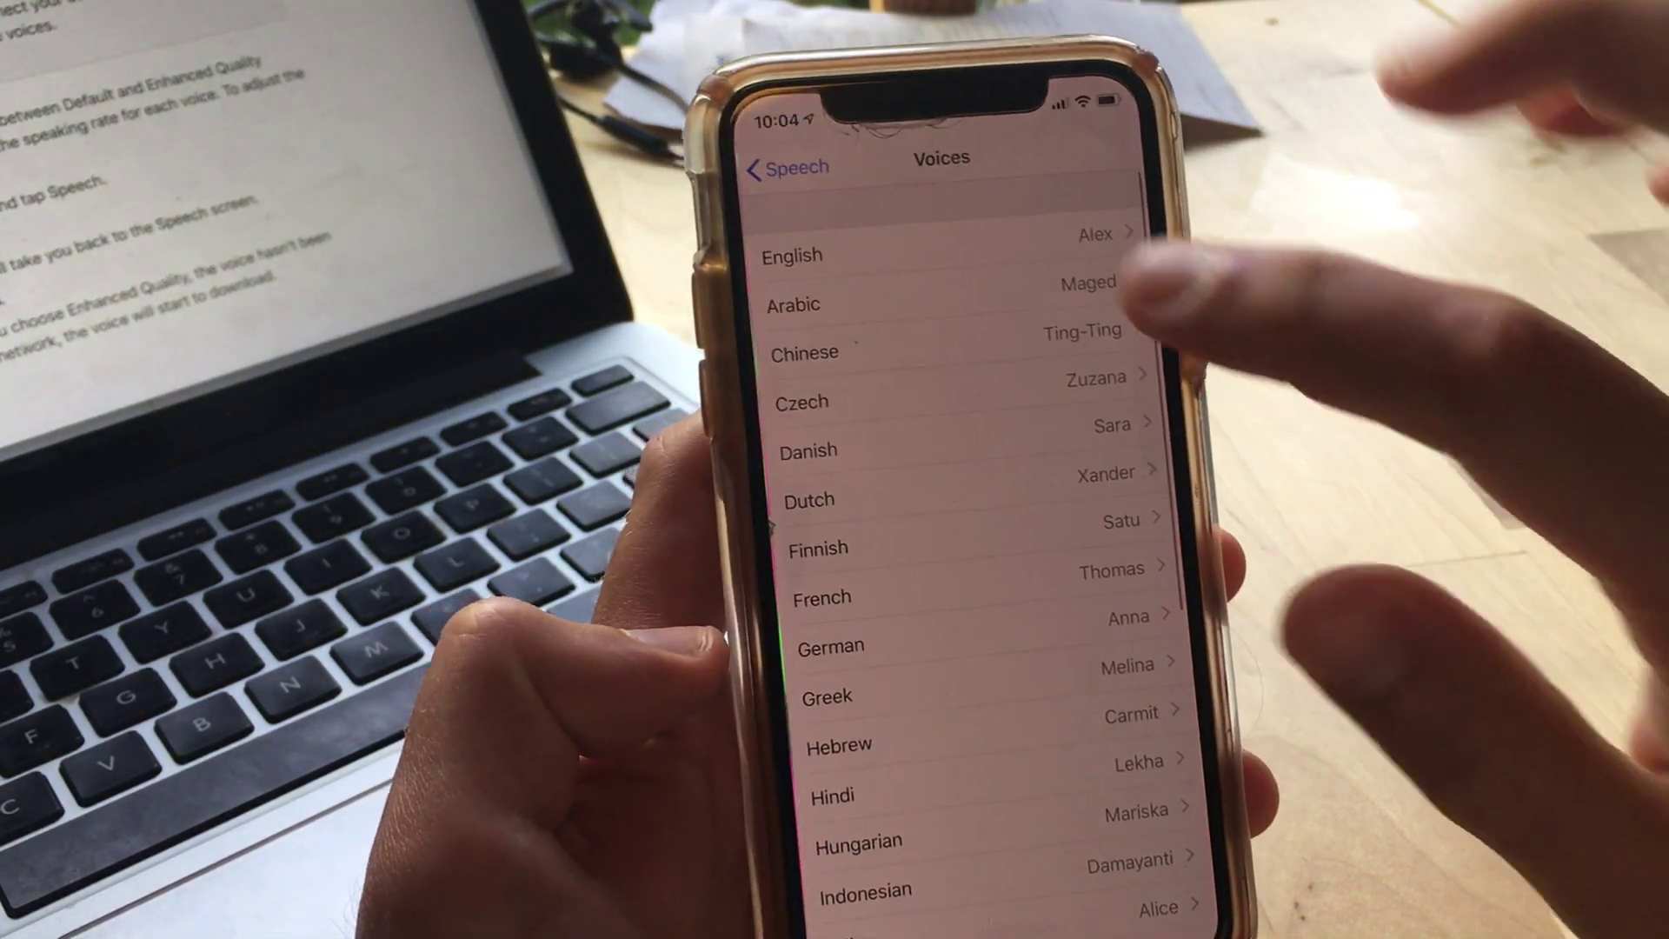
click(812, 168)
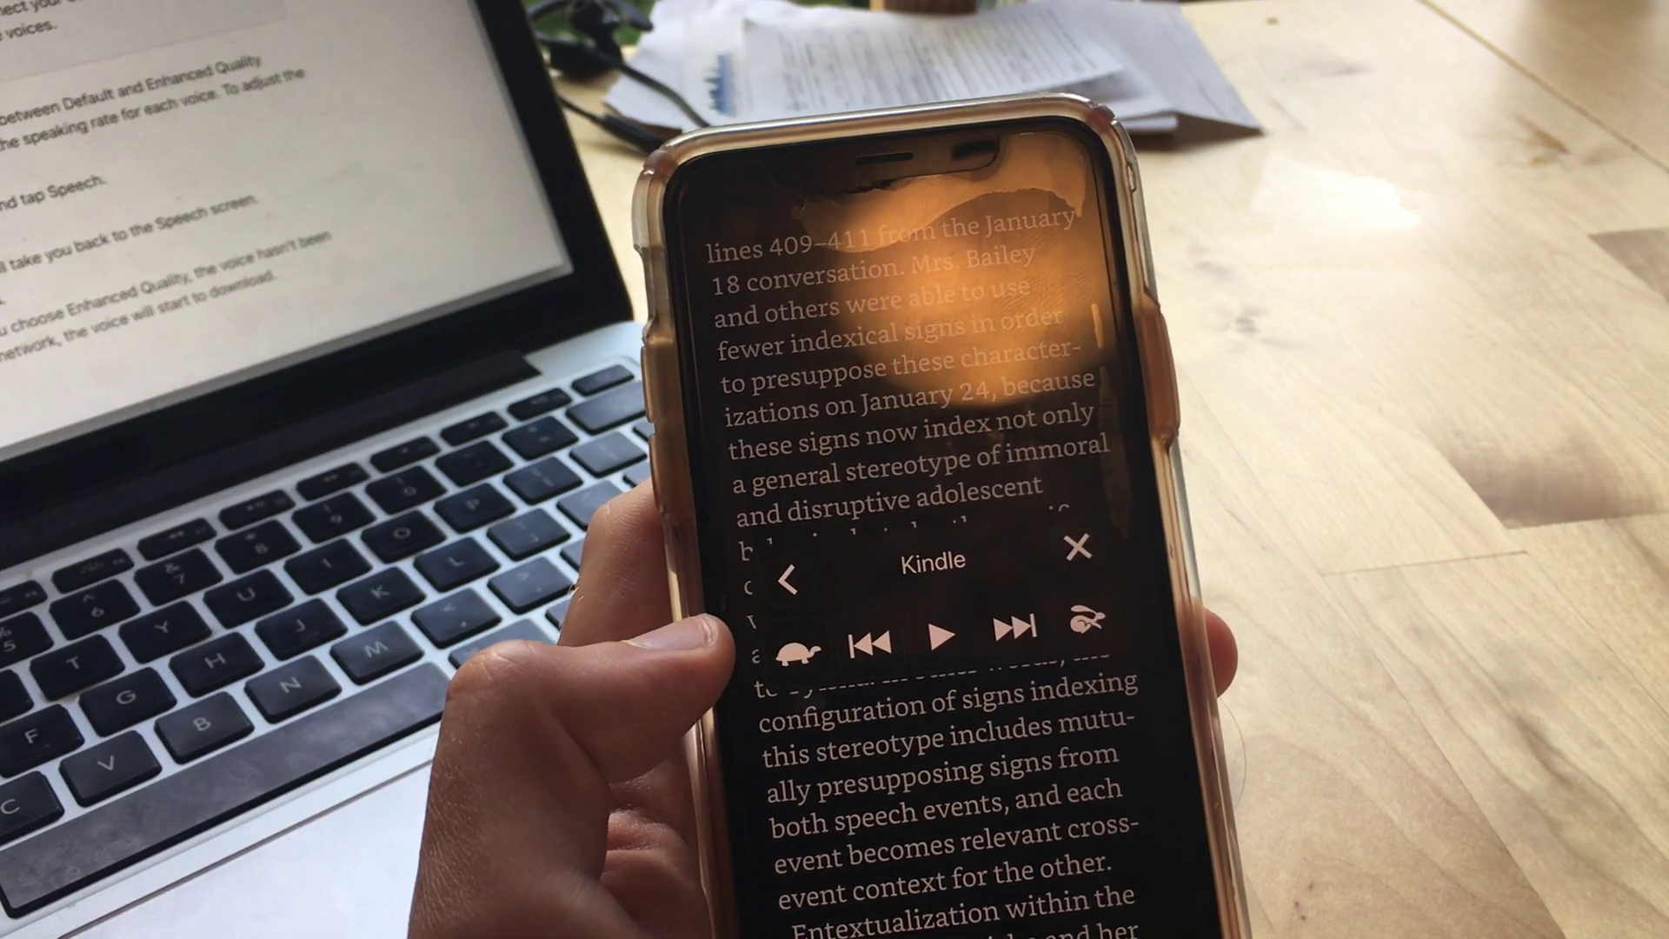
- Minimize the Kindle speech controller, then expand it again
click(787, 581)
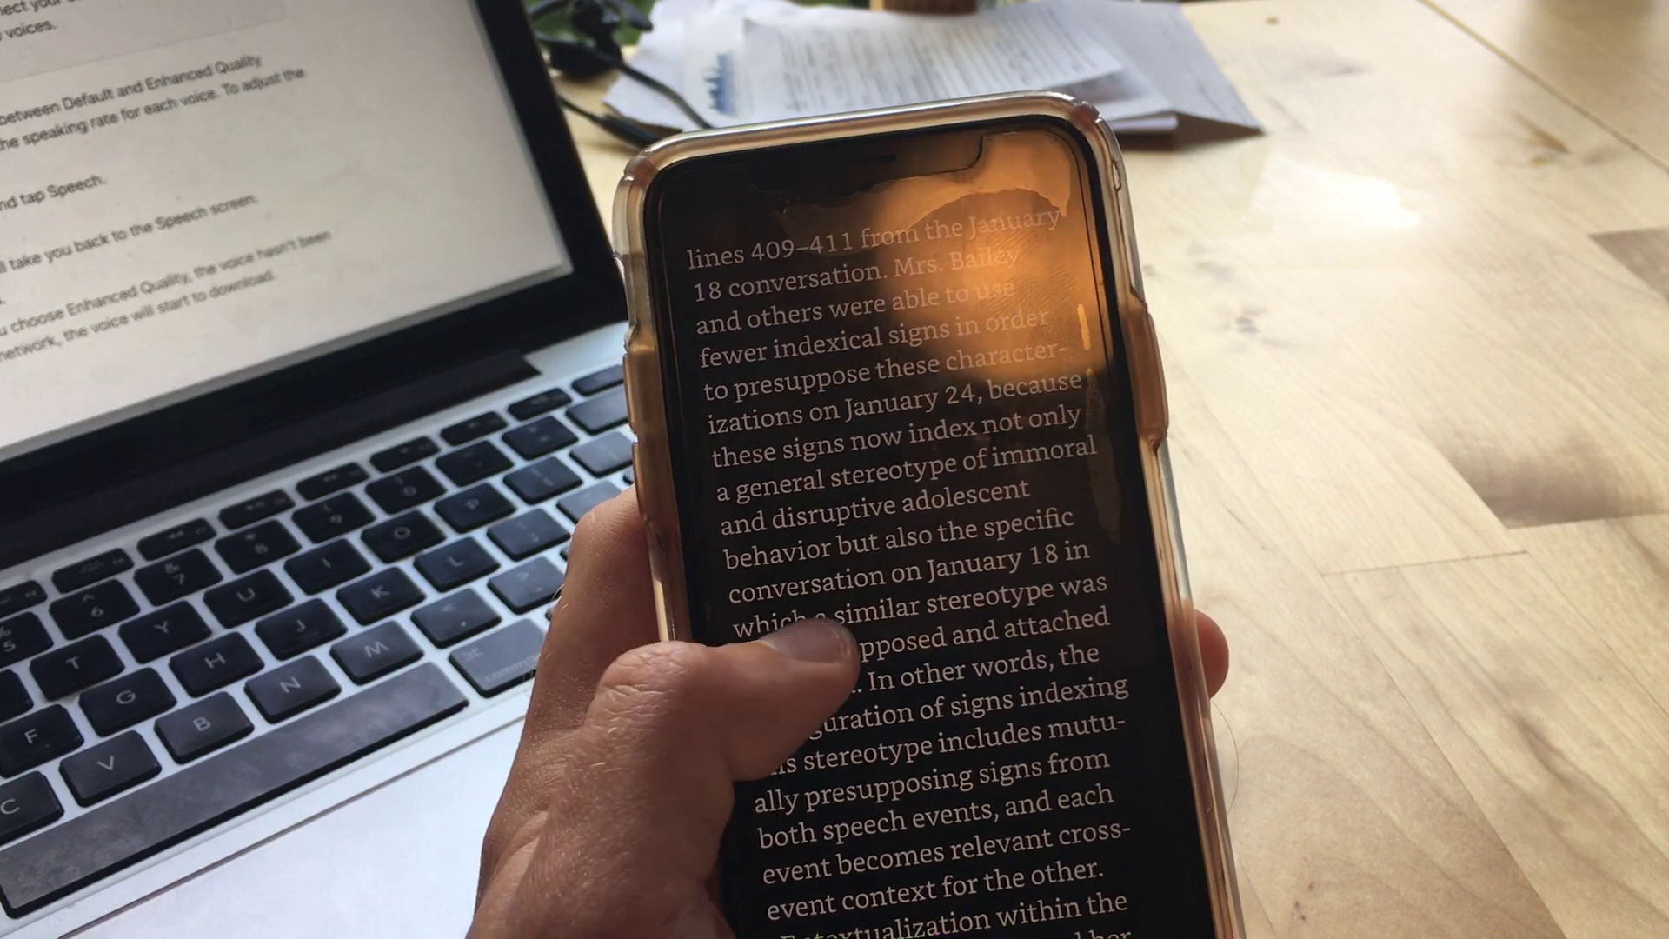
click(762, 652)
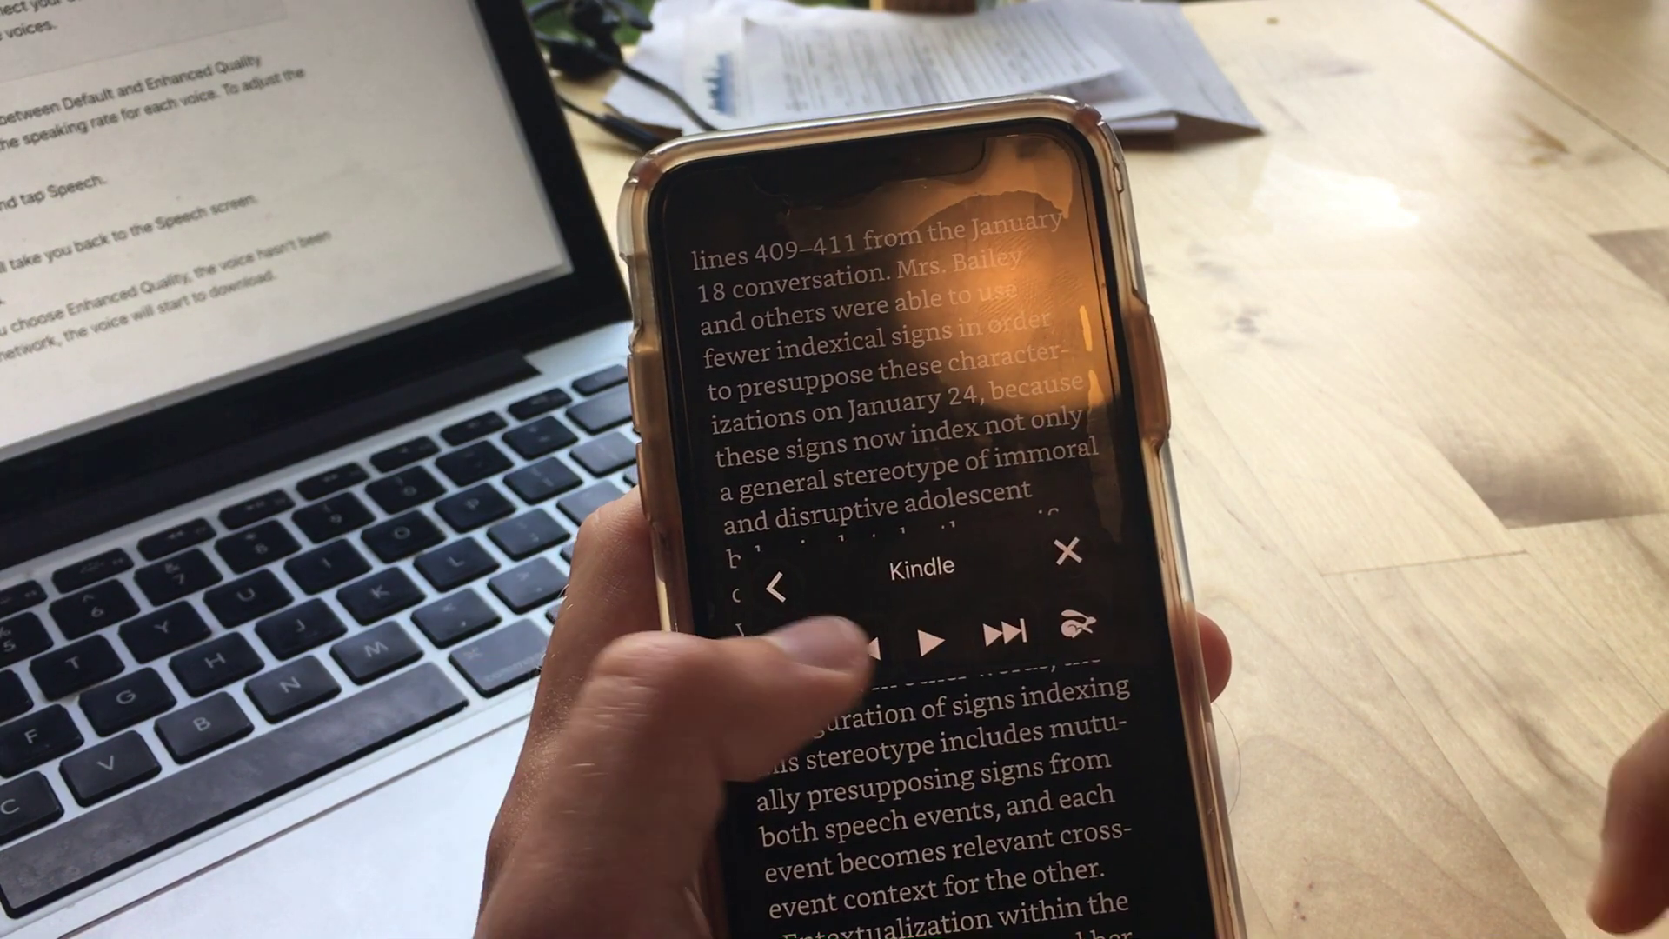